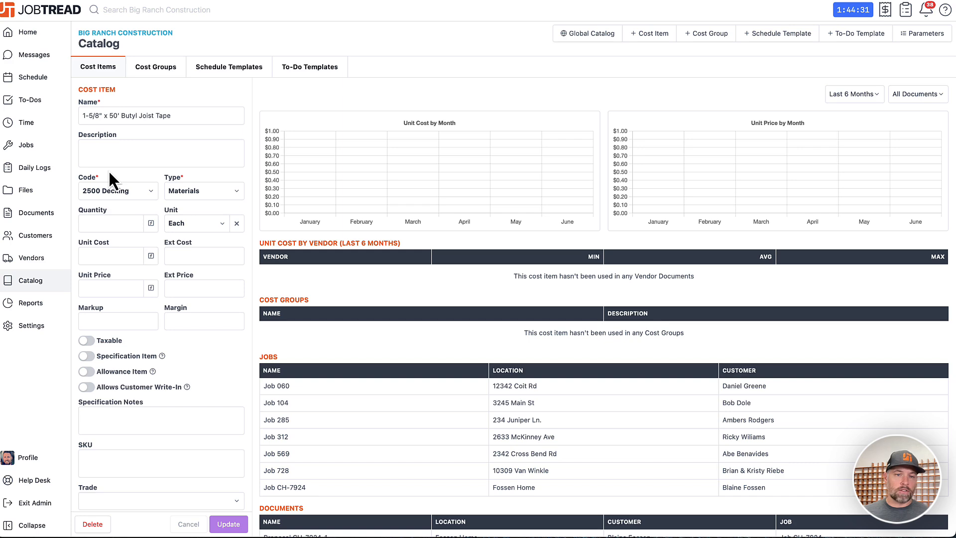
- Open the organization's Job Costing settings and export the cost codes list
scroll(108, 170, down, 2)
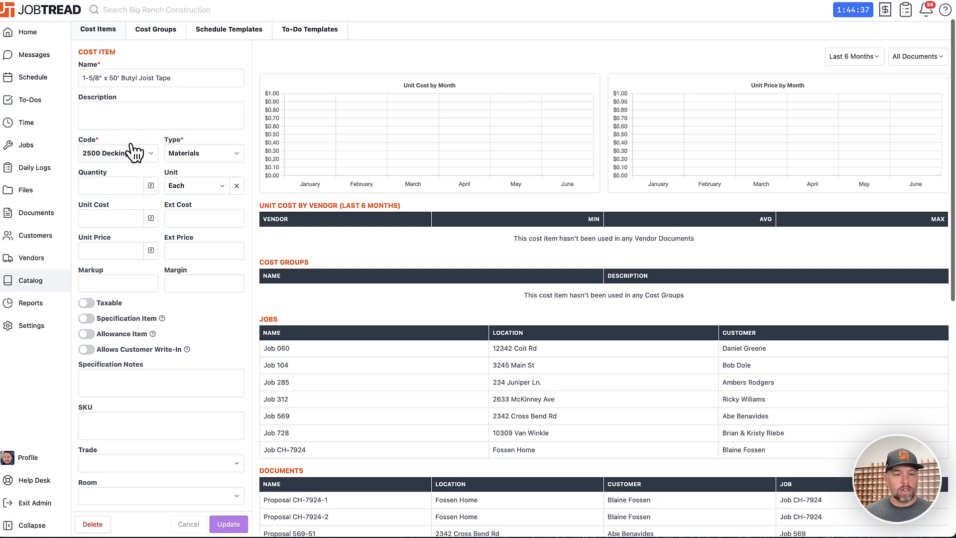
click(49, 327)
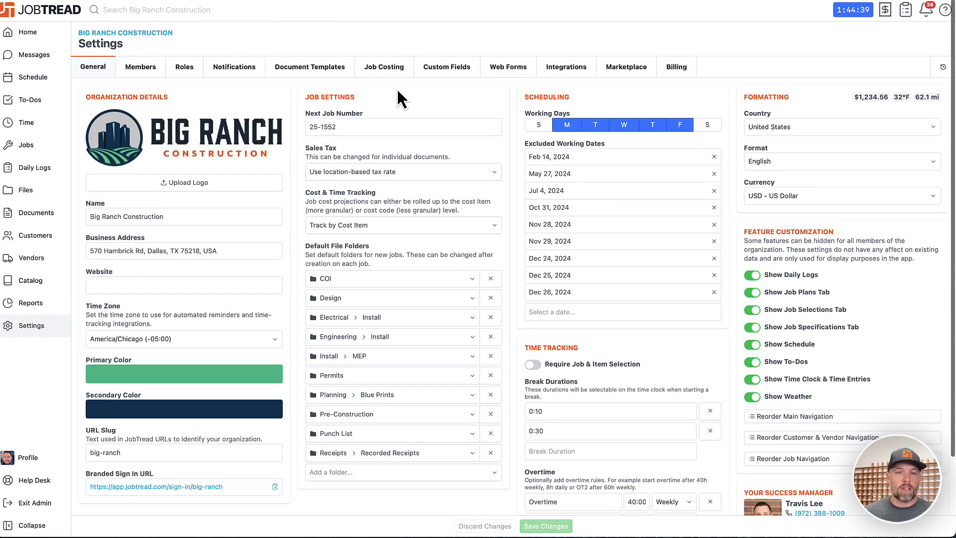
click(400, 73)
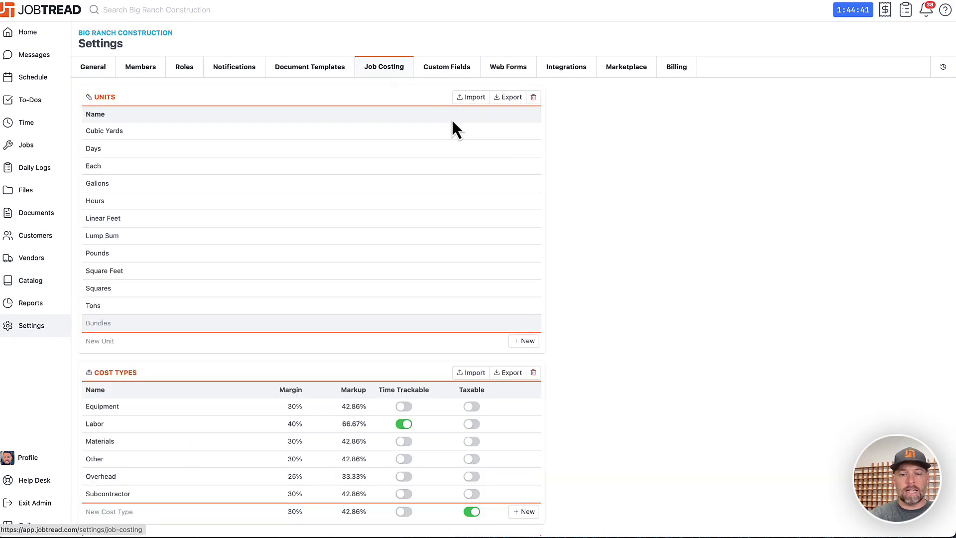
scroll(639, 372, down, 7)
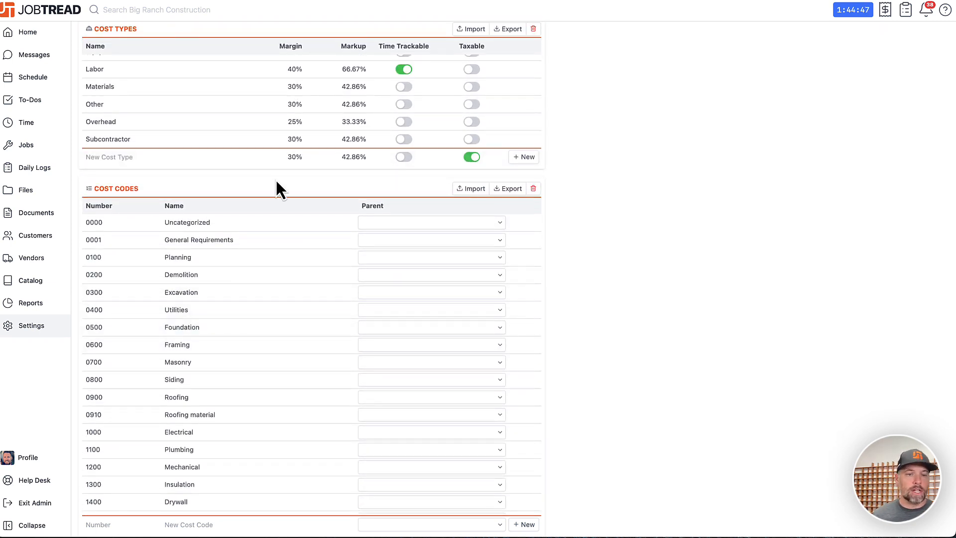
scroll(276, 181, down, 3)
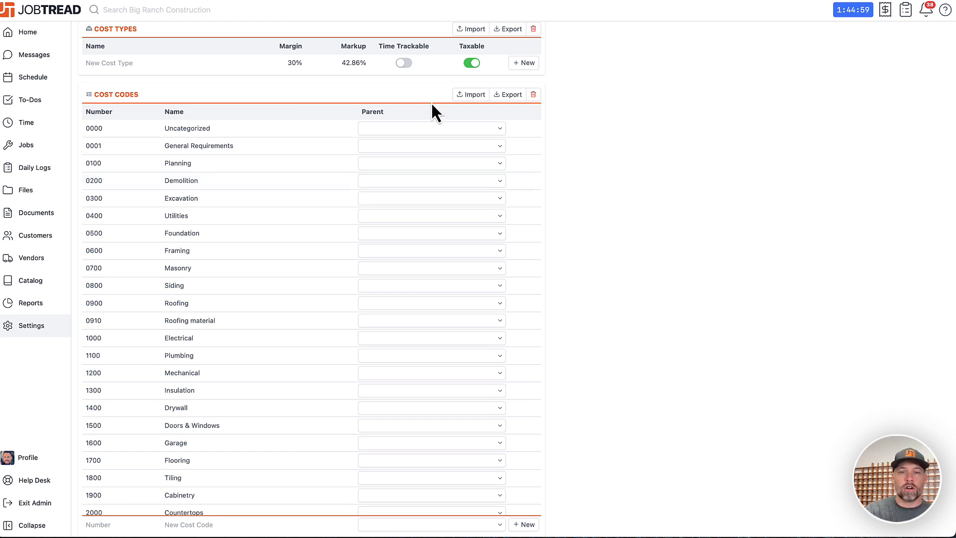
click(502, 95)
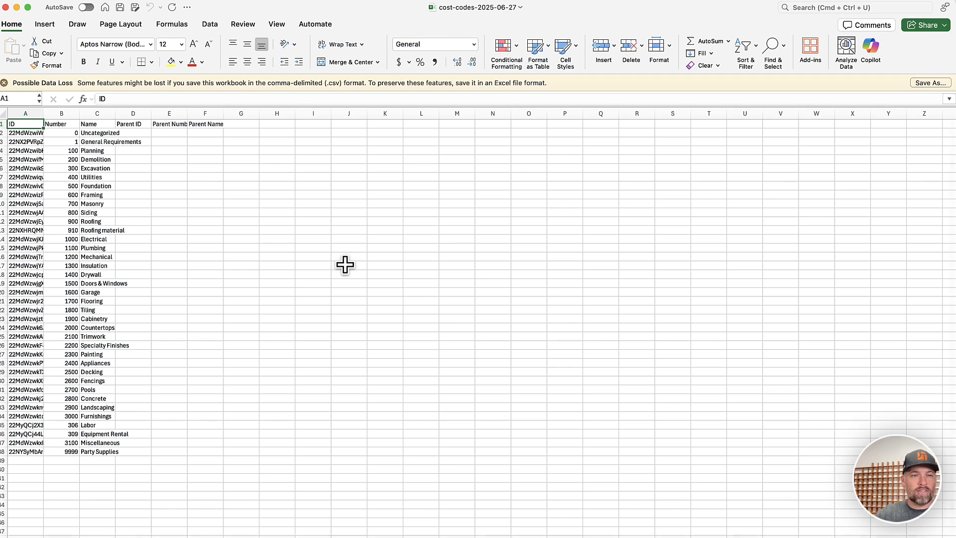
- In Excel, set the exported cost codes sheet's zoom to 150% and widen the ID, Number and Name columns
click(277, 23)
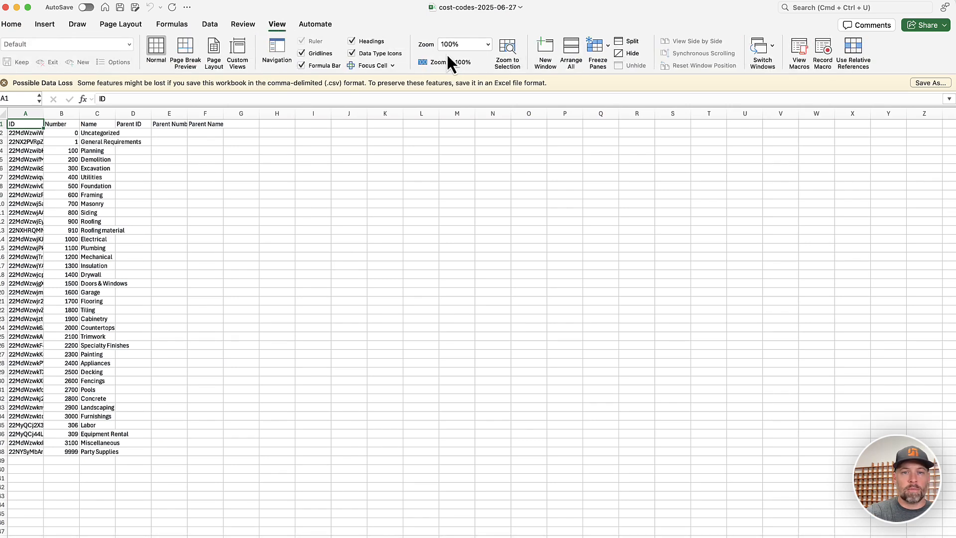
text(150)
key(Return)
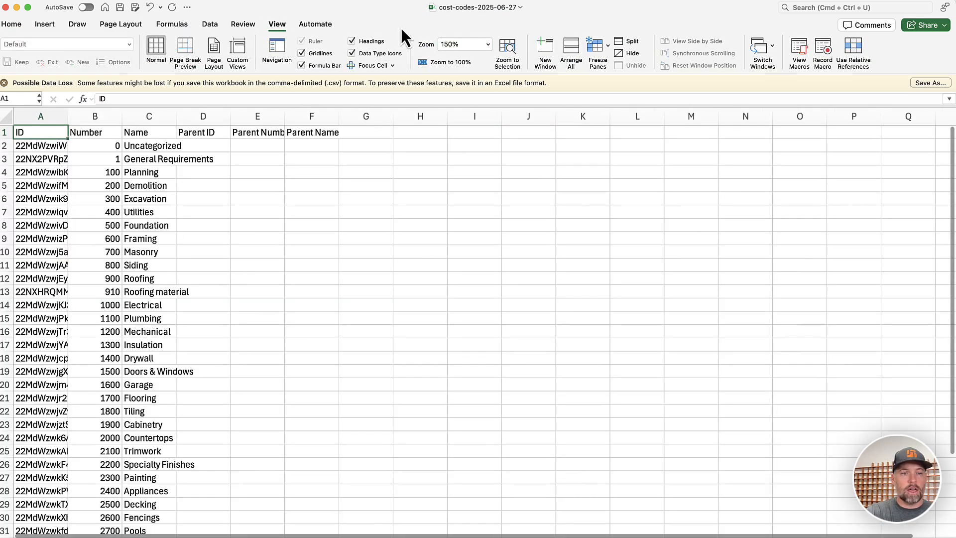
click(232, 199)
drag(69, 116, 330, 120)
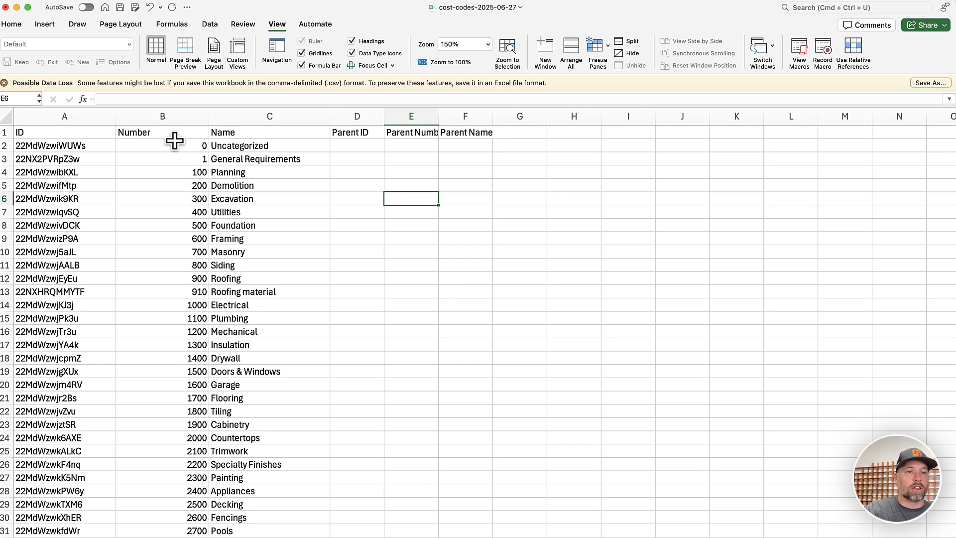
- Apply the custom number format 0000 to the whole Number column
click(171, 117)
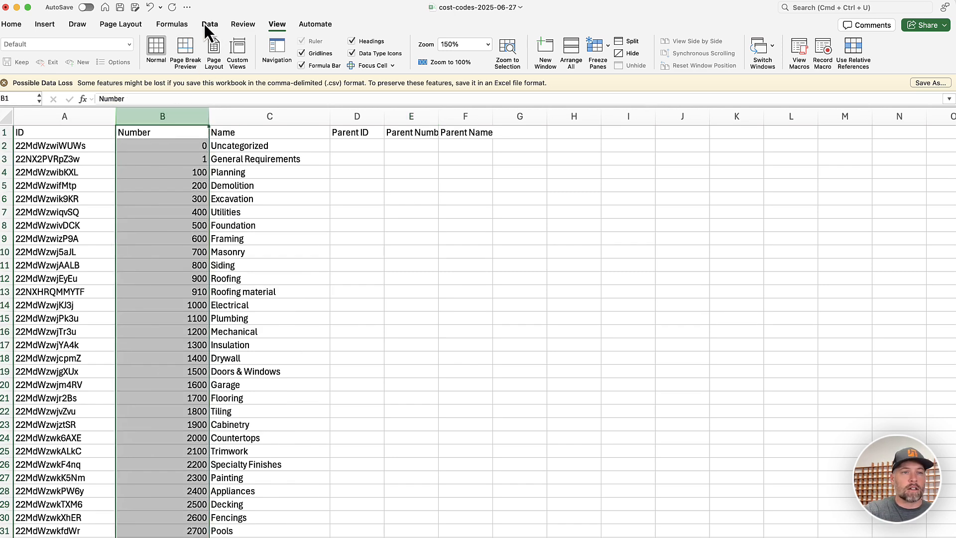
click(12, 25)
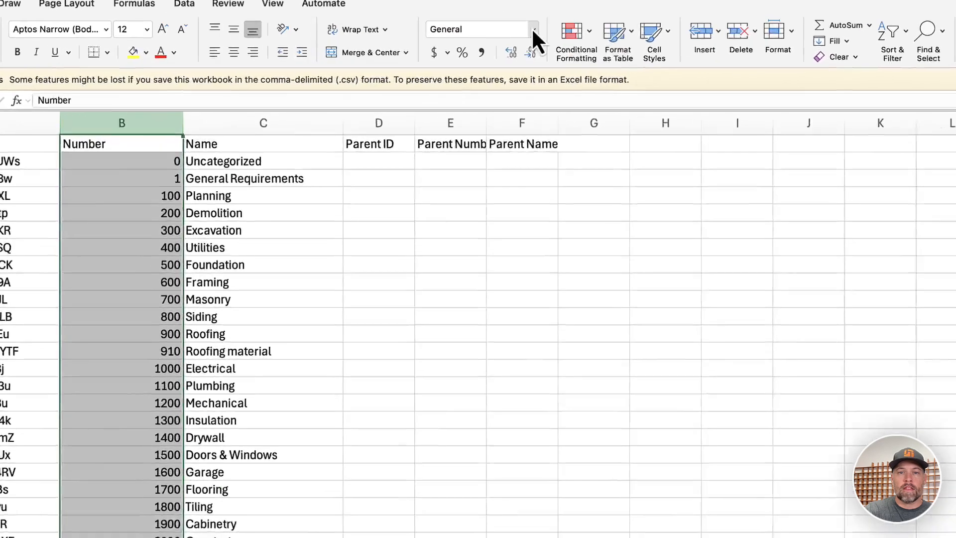
click(474, 45)
click(554, 416)
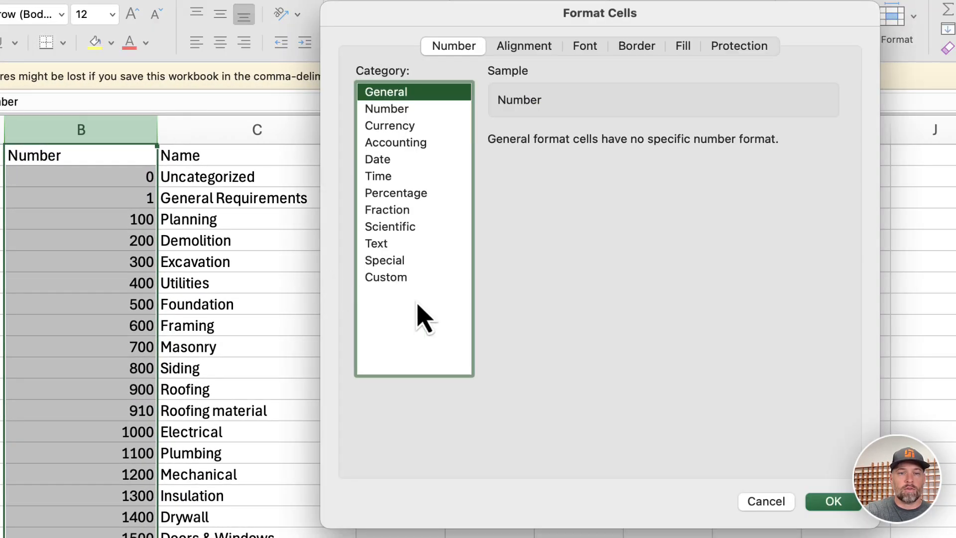
click(431, 279)
click(559, 160)
text(0000)
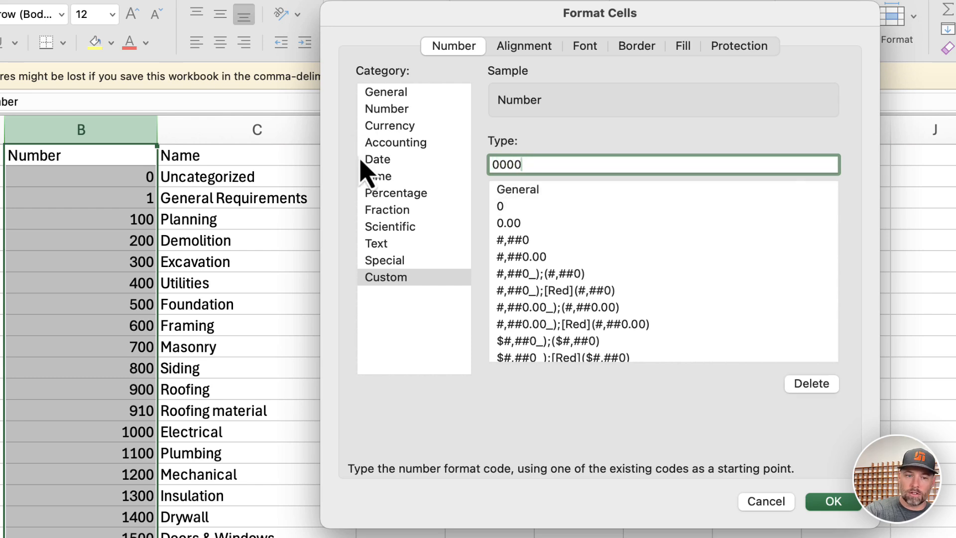
key(Return)
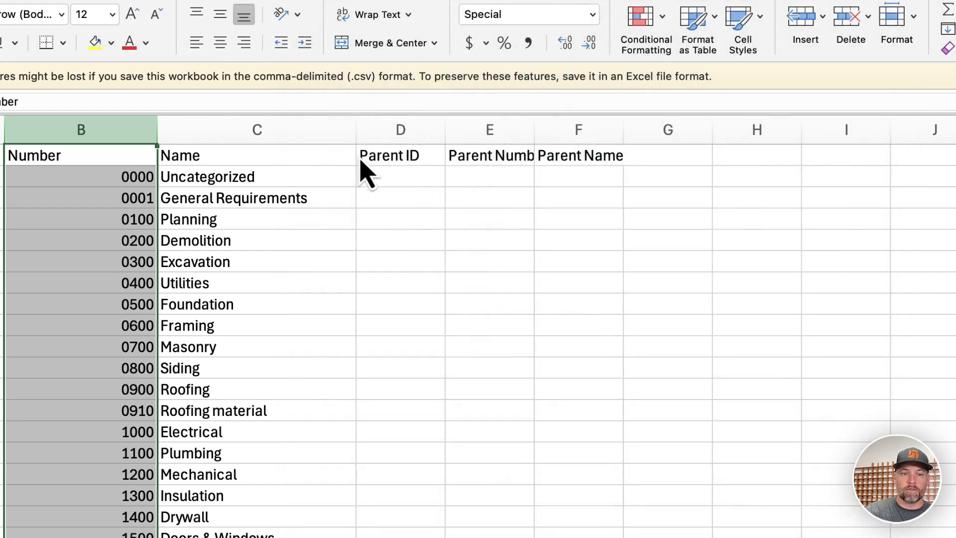
click(101, 230)
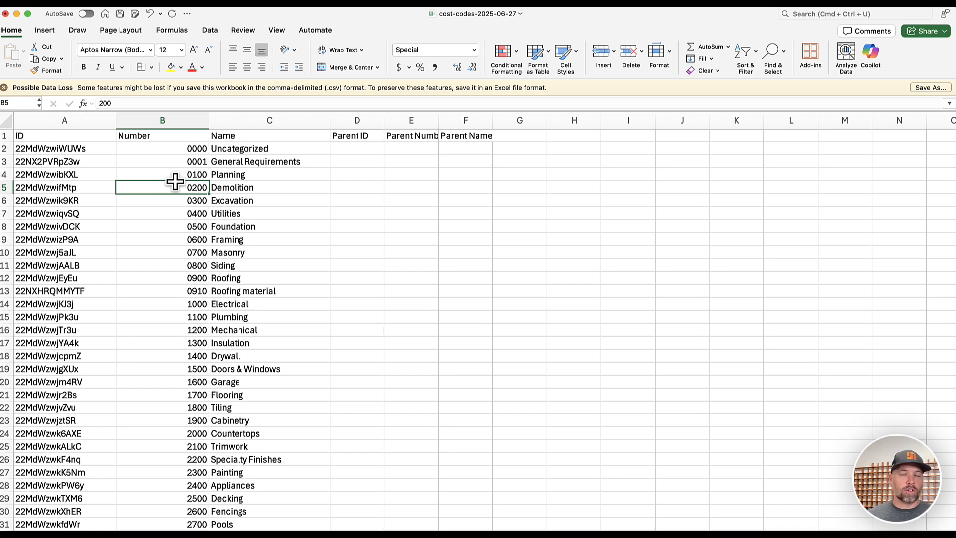
- Delete the ID column from the cost codes sheet
click(294, 113)
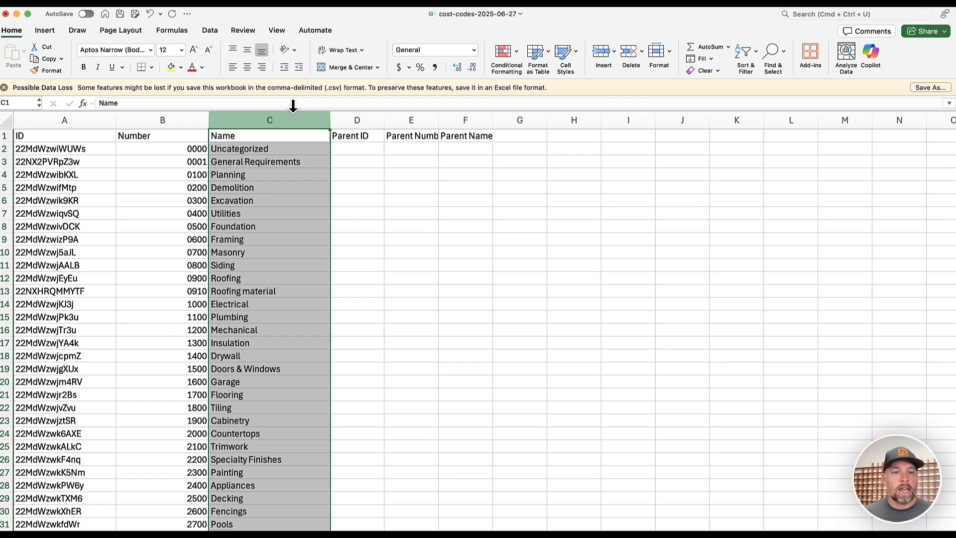
click(88, 120)
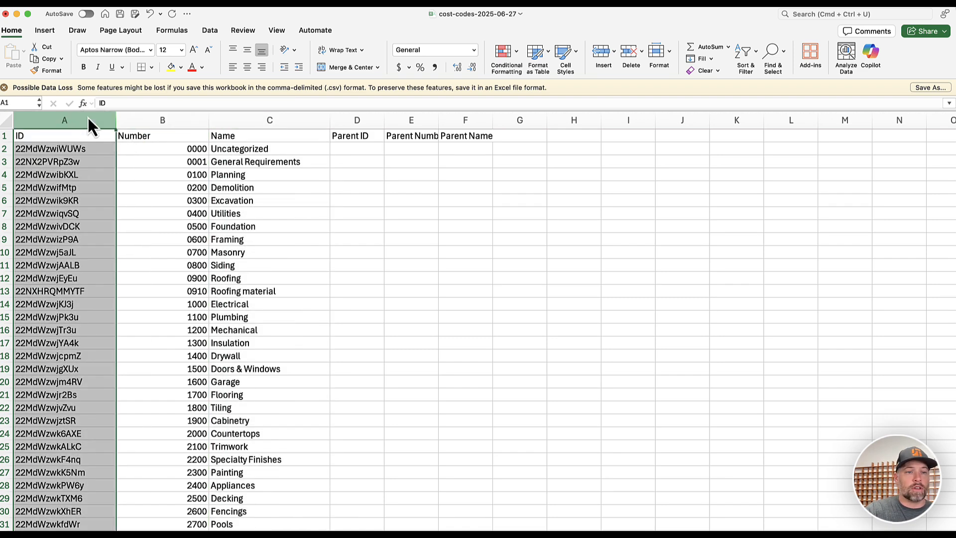
right_click(88, 119)
click(106, 189)
- Delete the Parent ID, Parent Number and Parent Name columns from the cost codes sheet
click(259, 119)
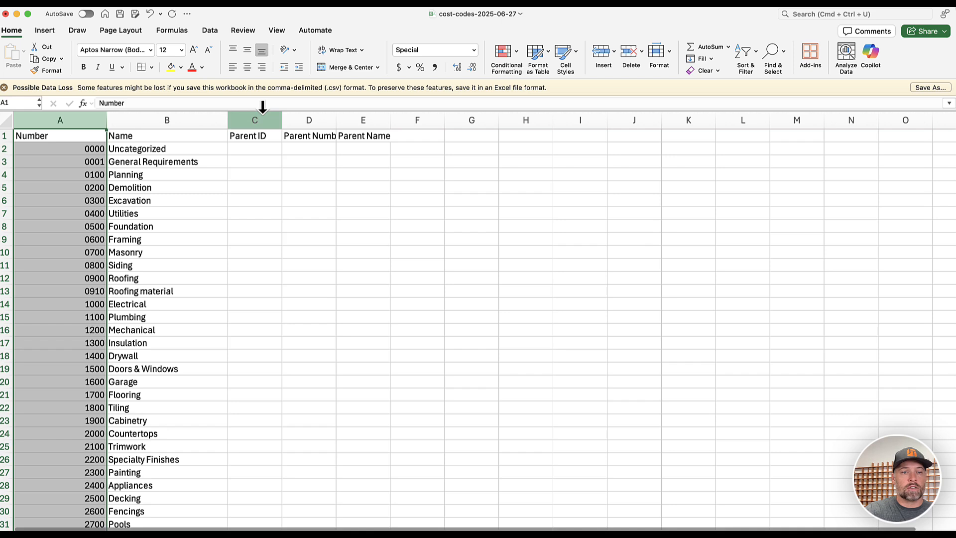
shift+click(358, 119)
right_click(339, 144)
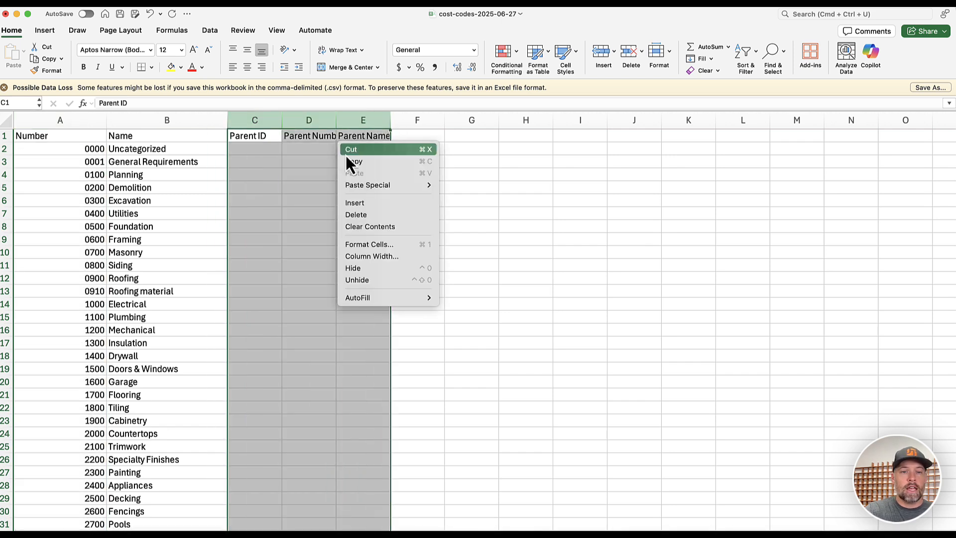
click(363, 213)
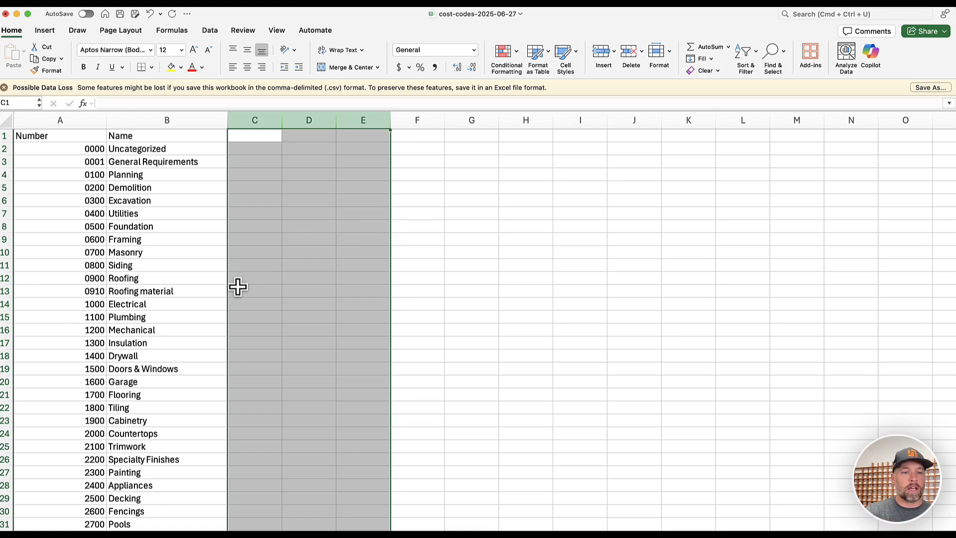
click(190, 306)
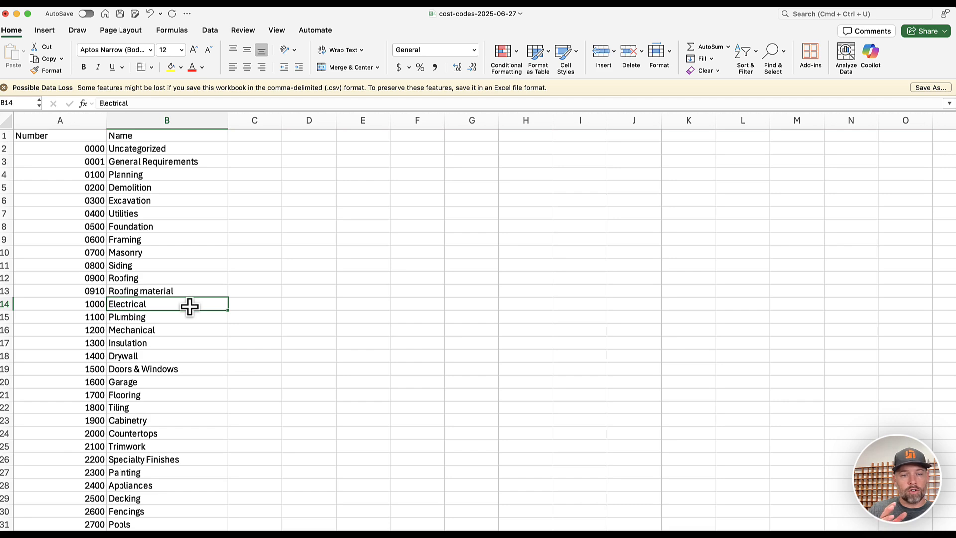
- Switch to JobTread, start a cost codes import and upload new cost code import.csv
key(super+Tab)
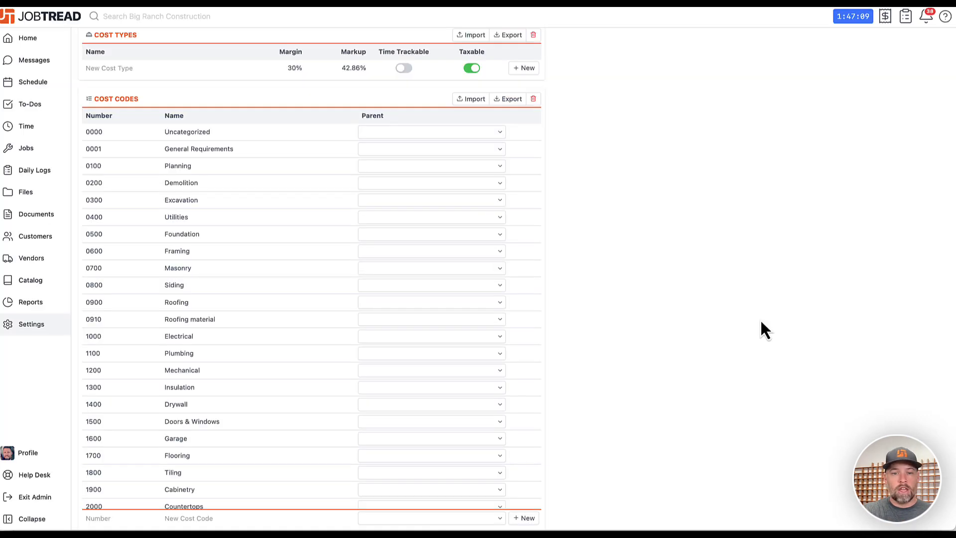
click(476, 99)
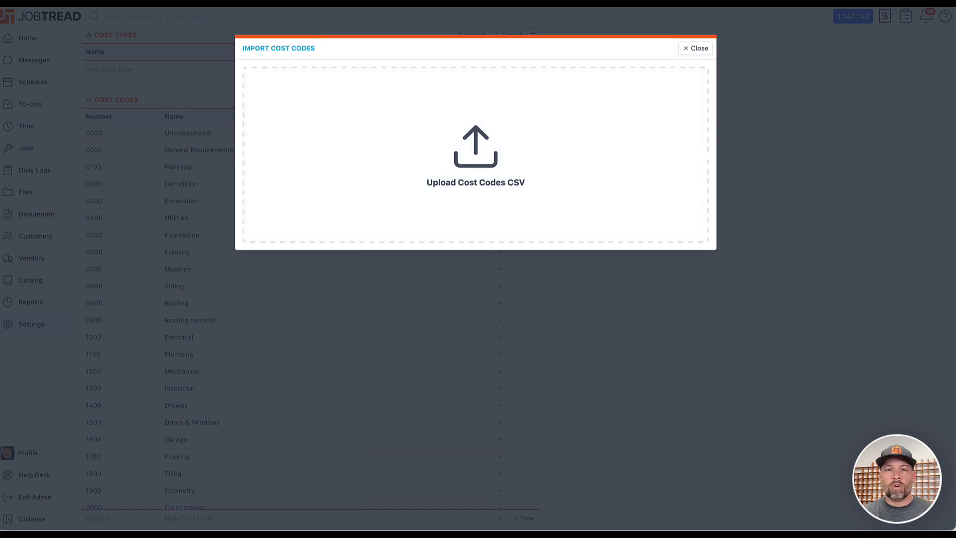
drag(932, 89, 559, 124)
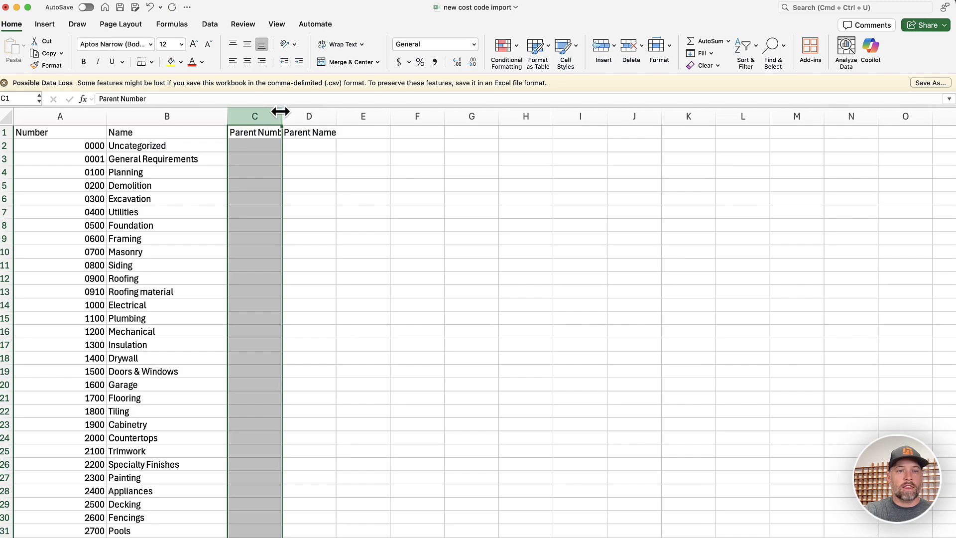
- In the Excel cost codes sheet, widen the Parent Number and Parent Name columns, then delete the Parent Number column
drag(281, 112, 316, 111)
drag(672, 39, 773, 47)
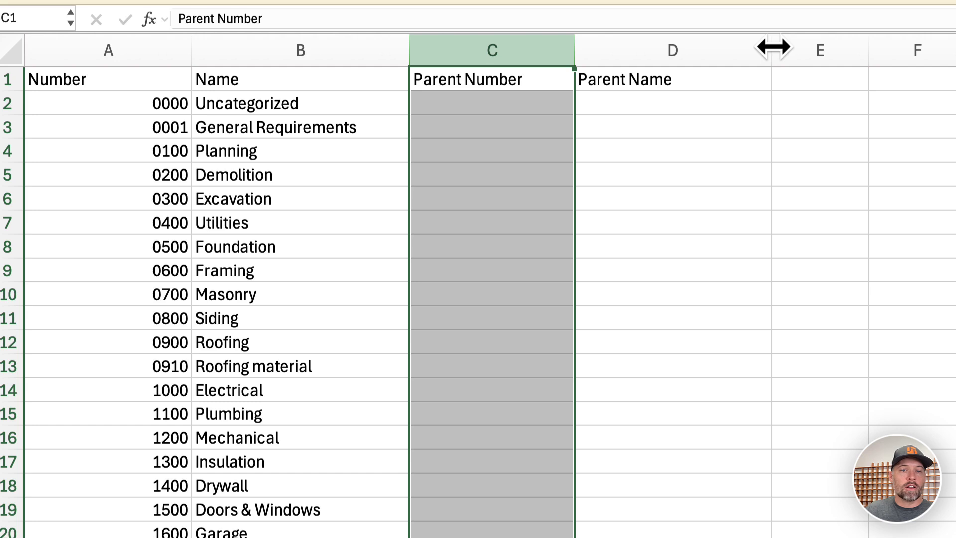
right_click(519, 50)
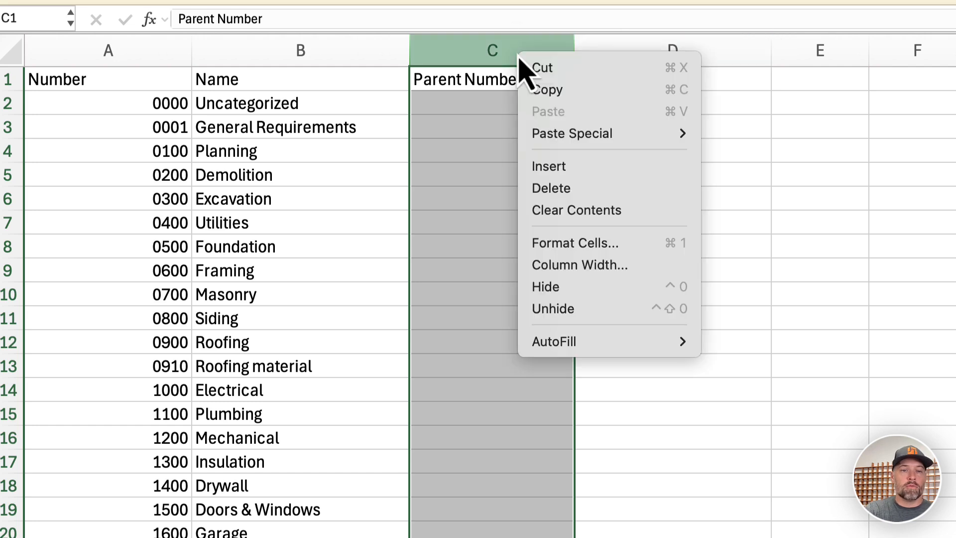
click(550, 196)
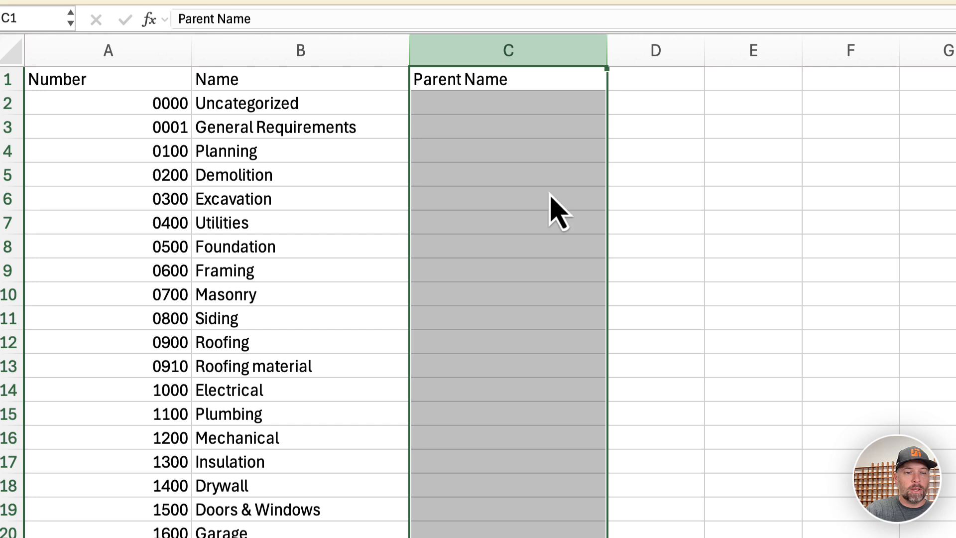
- Clear all existing cost code rows below the header row
click(10, 103)
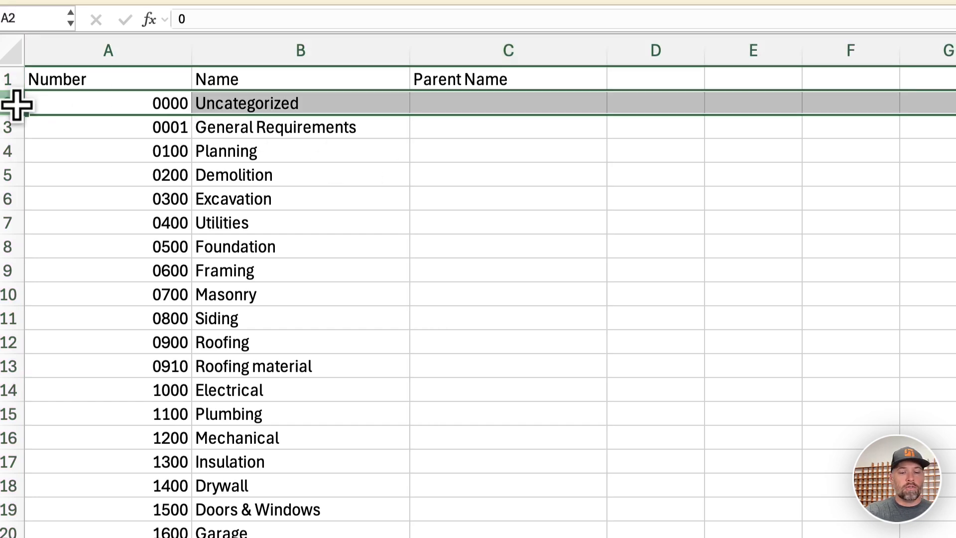
key(super+shift+Down)
key(Delete)
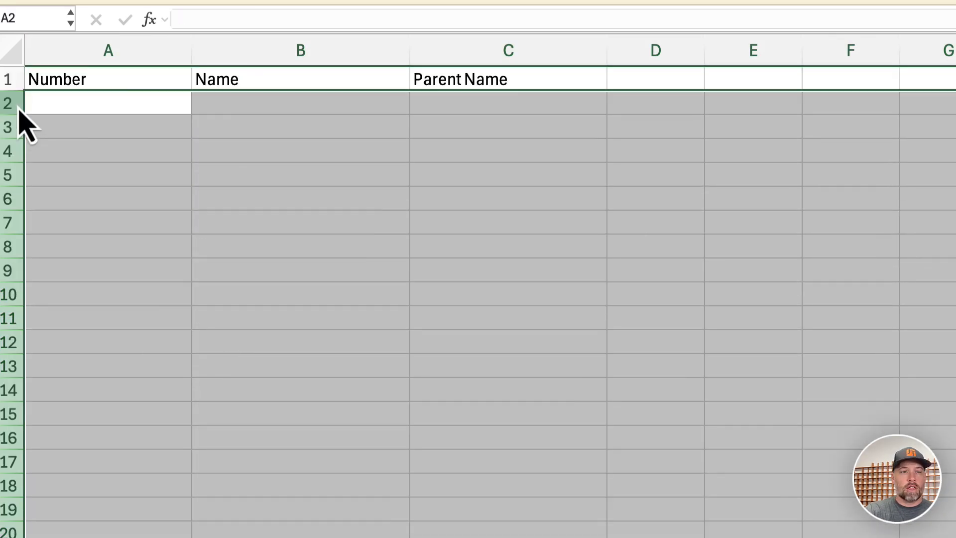
- Enter cost code 3000-1 with the name Electrical Labor in row 2
click(137, 105)
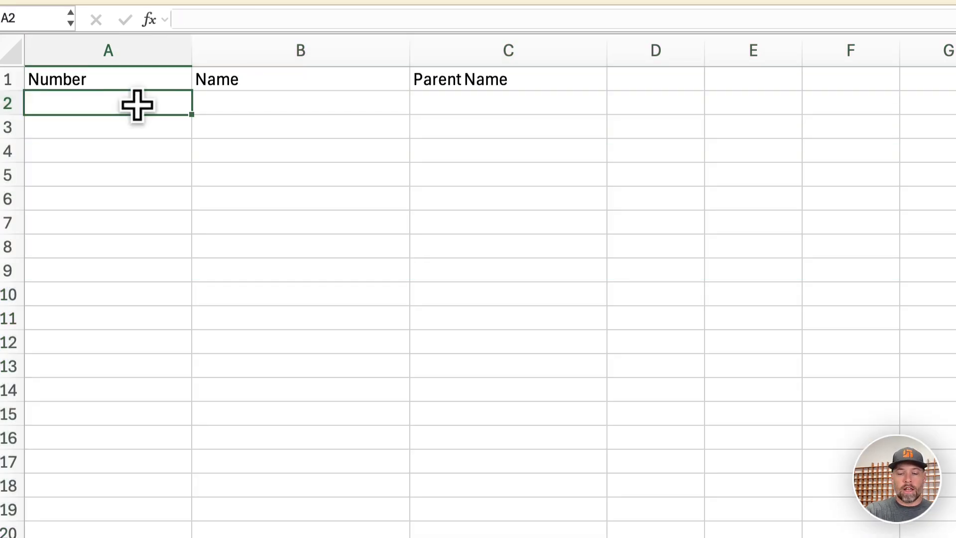
text(300)
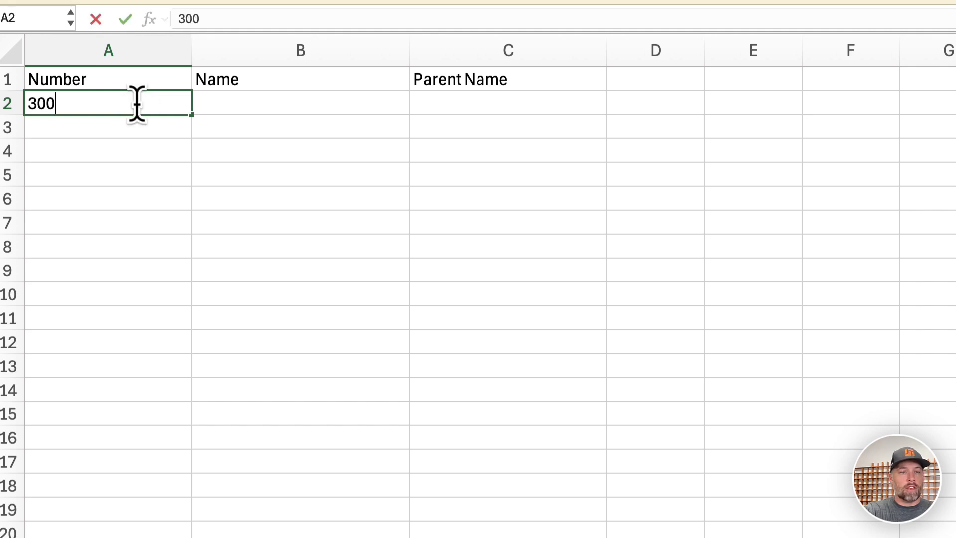
text(0-1)
key(Tab)
text(Electric)
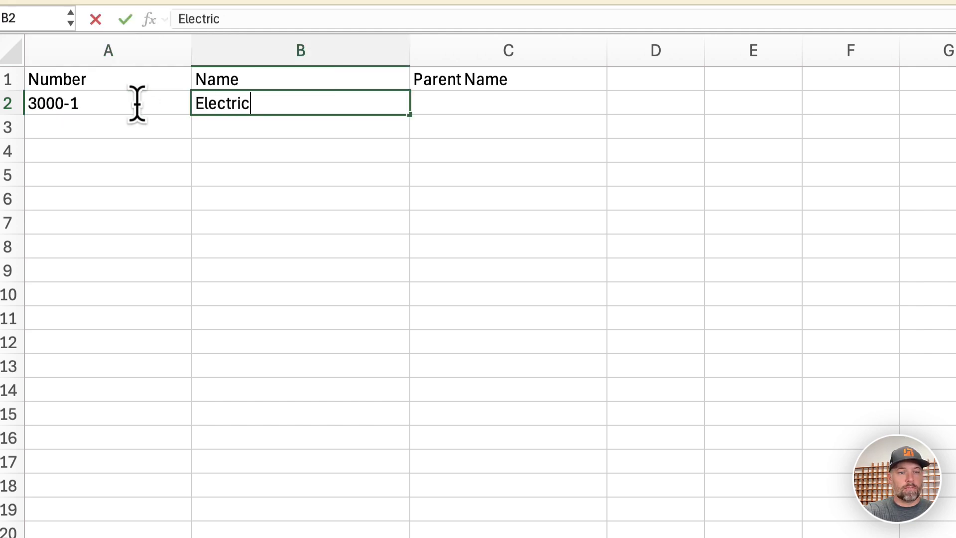
text(al Labor)
key(Return)
- Enter cost code 3000-2 with the name Electrical Materials in row 3
text(E)
key(BackSpace)
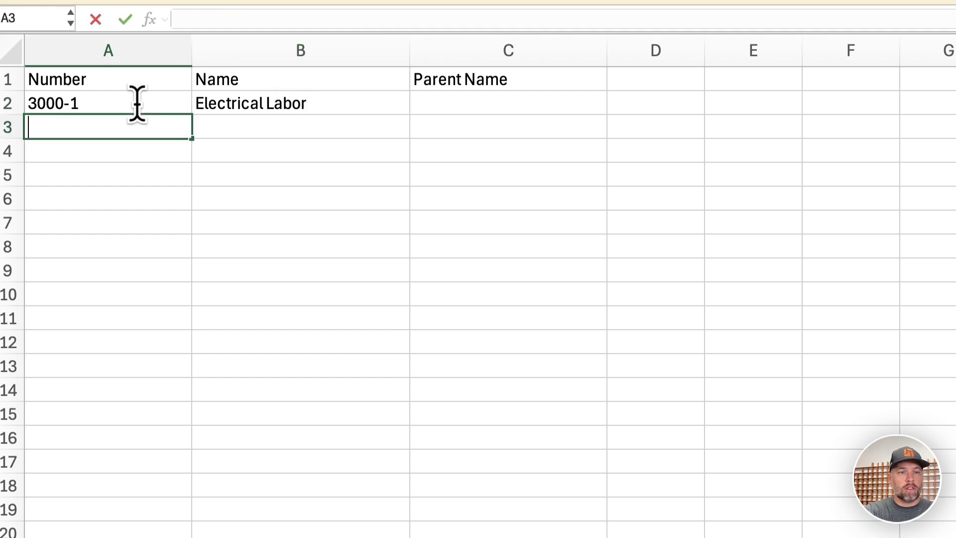
text(3000-2)
key(Tab)
text(Electrical )
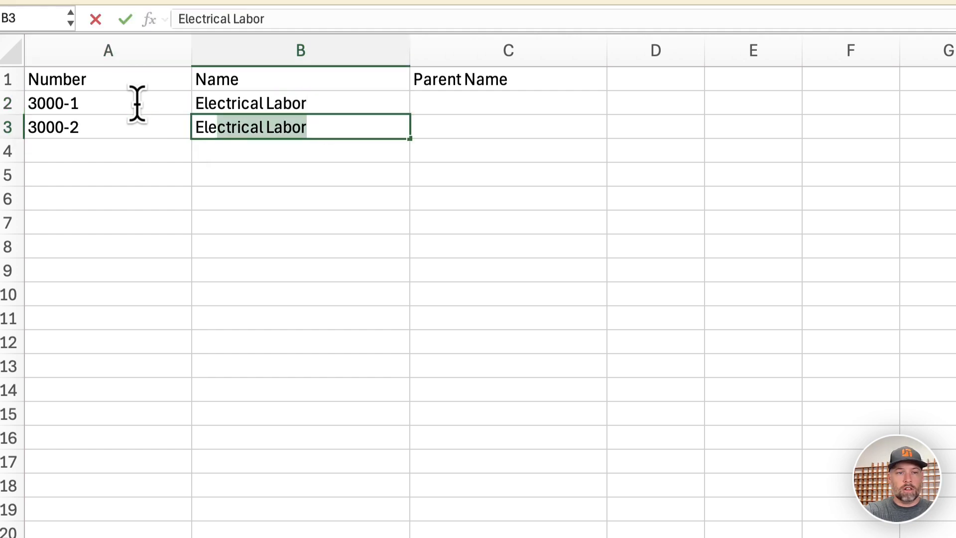
text(Materials)
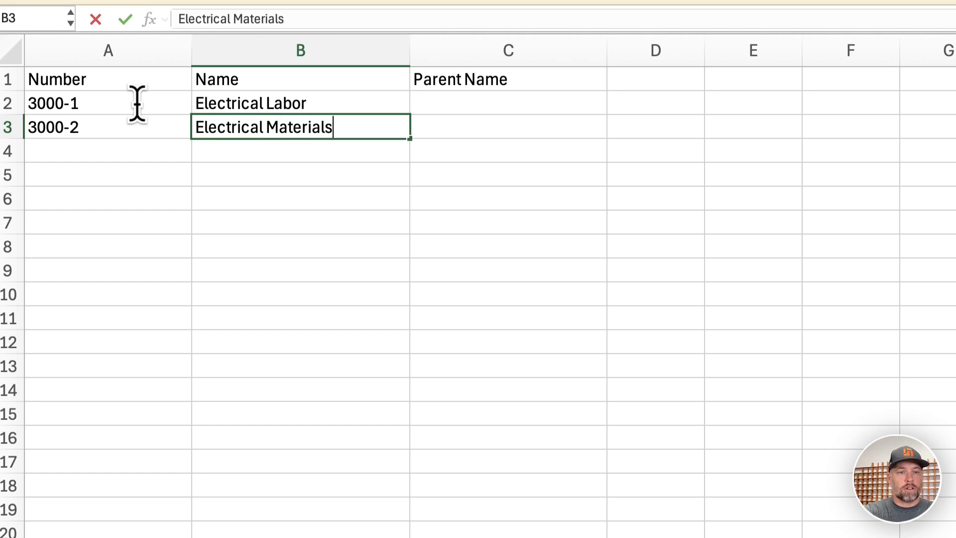
key(Return)
- Enter cost code 3000-3 with the name Electrical Subcontractor in row 4
text(3000-)
key(BackSpace)
text(0-3)
key(Tab)
text(Electri)
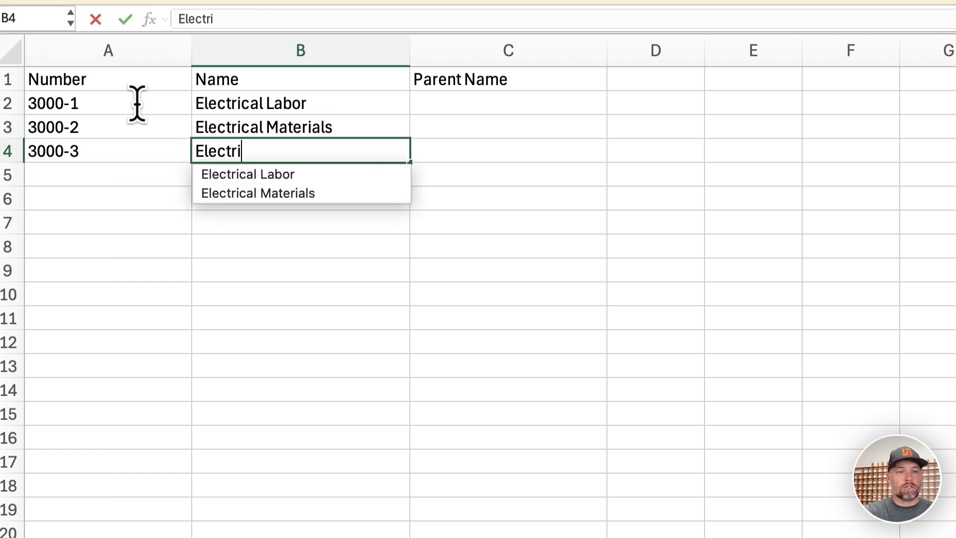
text(cal Subcontractor)
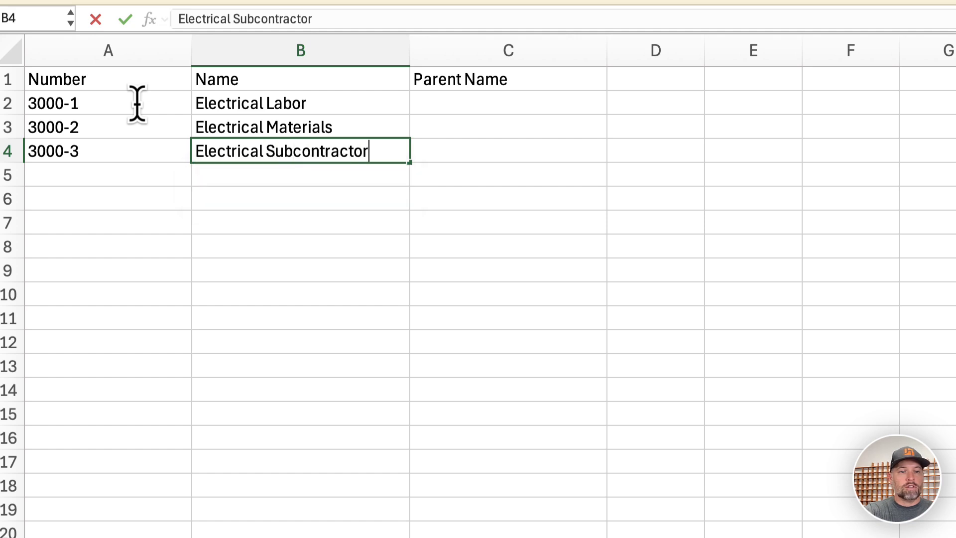
key(Return)
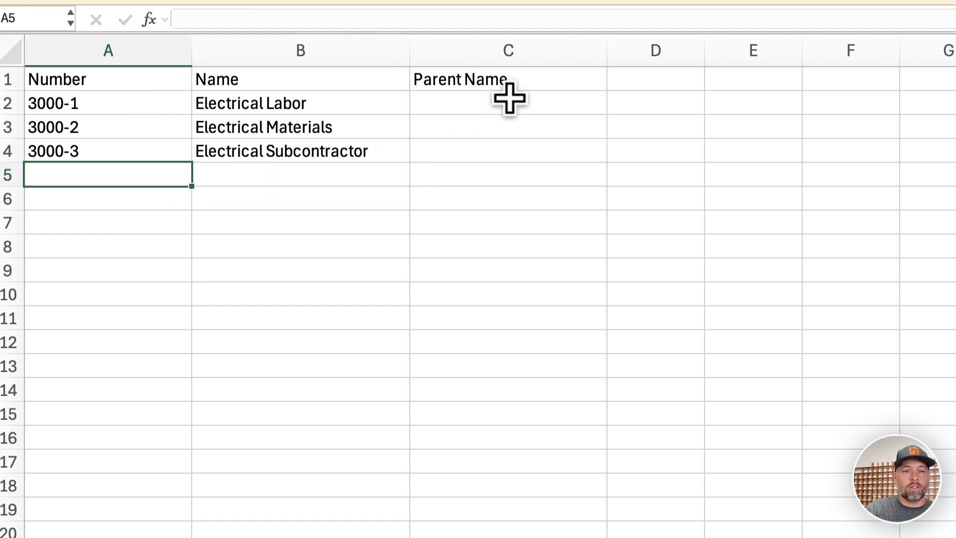
- Enter Electrical as the Parent Name in C2 and fill it down to C4
click(513, 100)
text(Electrical)
key(Return)
click(540, 102)
drag(607, 115, 605, 163)
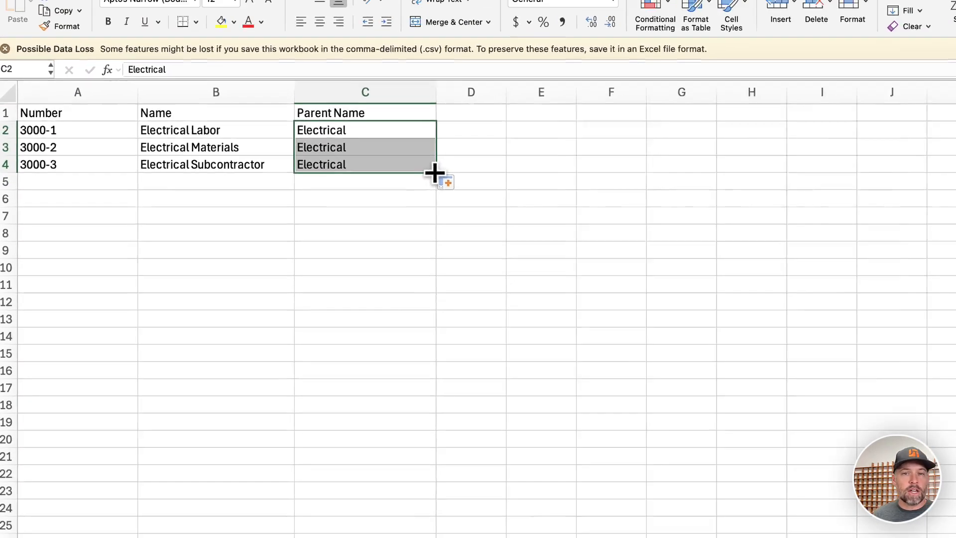